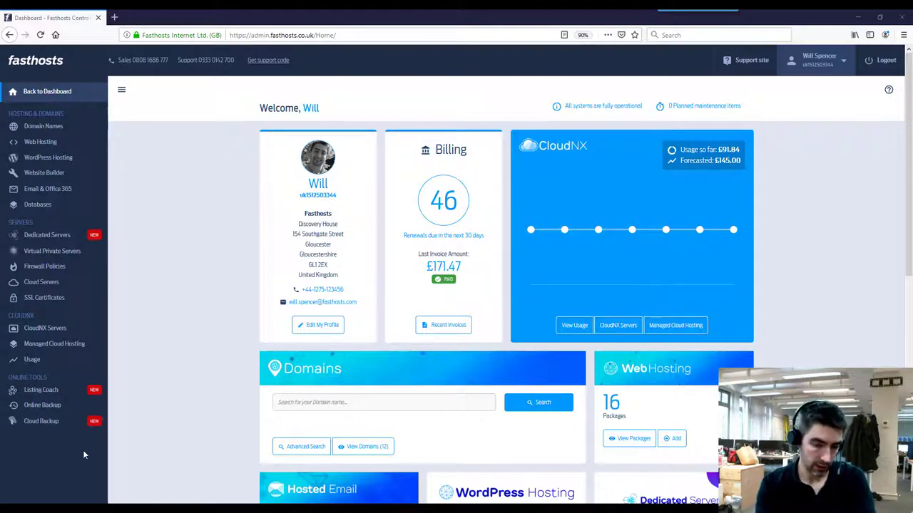
Go to WordPress Hosting and start setup on the unconfigured WordPress package with Set Up Site
left_click(59, 161)
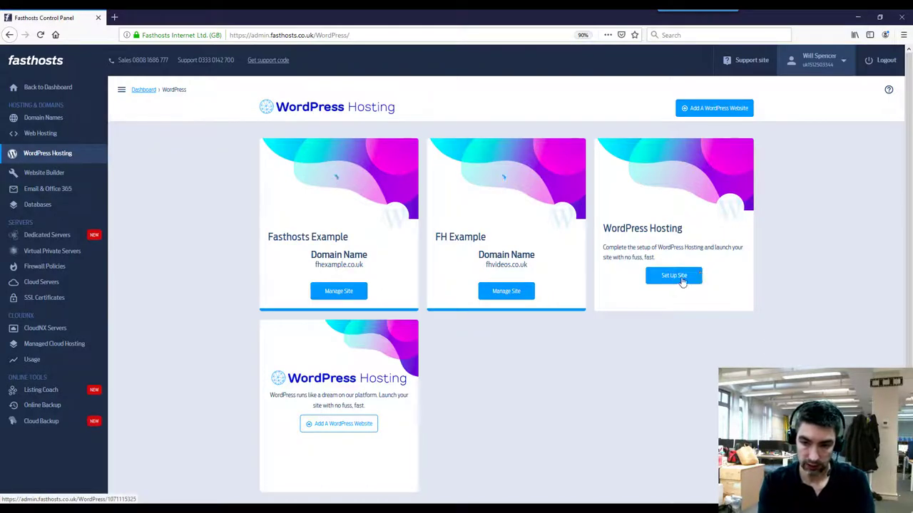
left_click(683, 281)
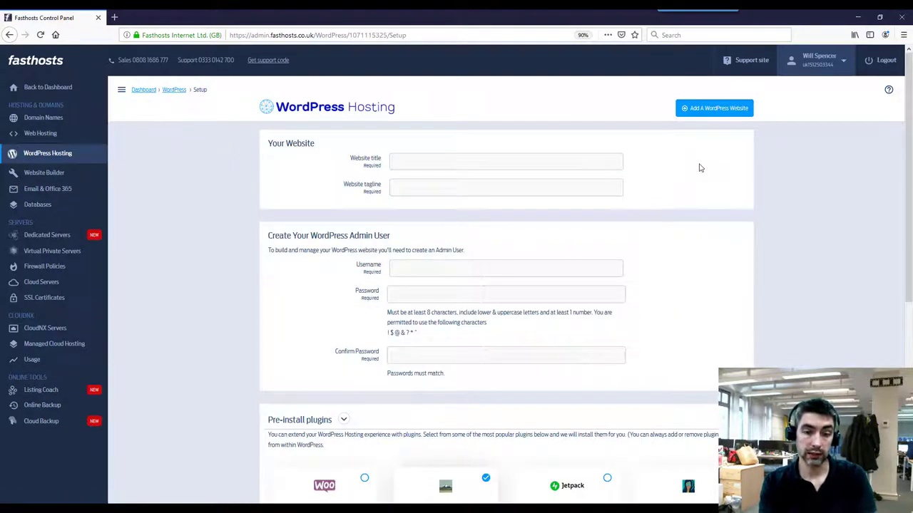
Fill the website title from its autocomplete suggestion and set the tagline to 'My new website'
left_click(475, 162)
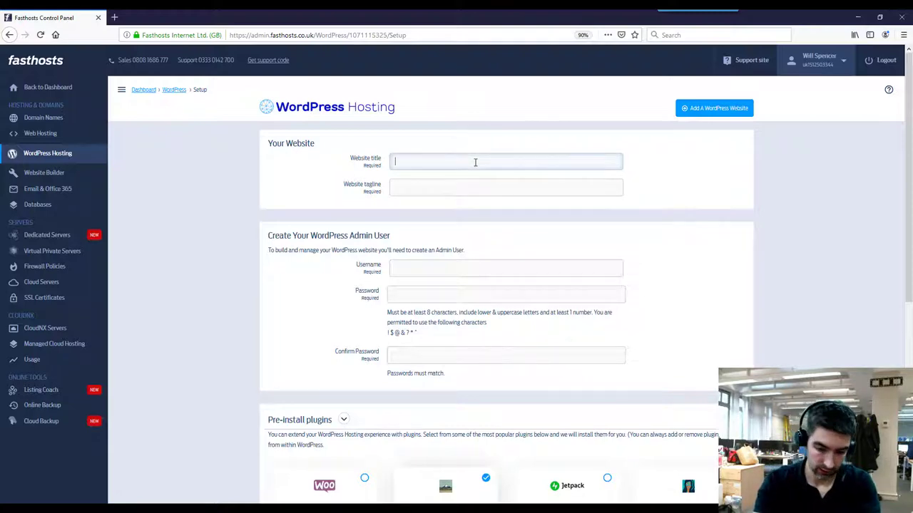
type("Will's ")
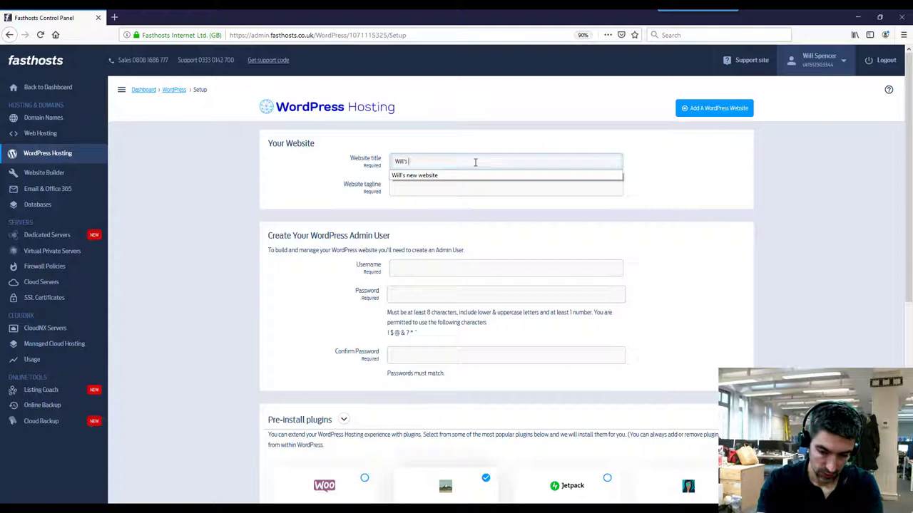
type("web")
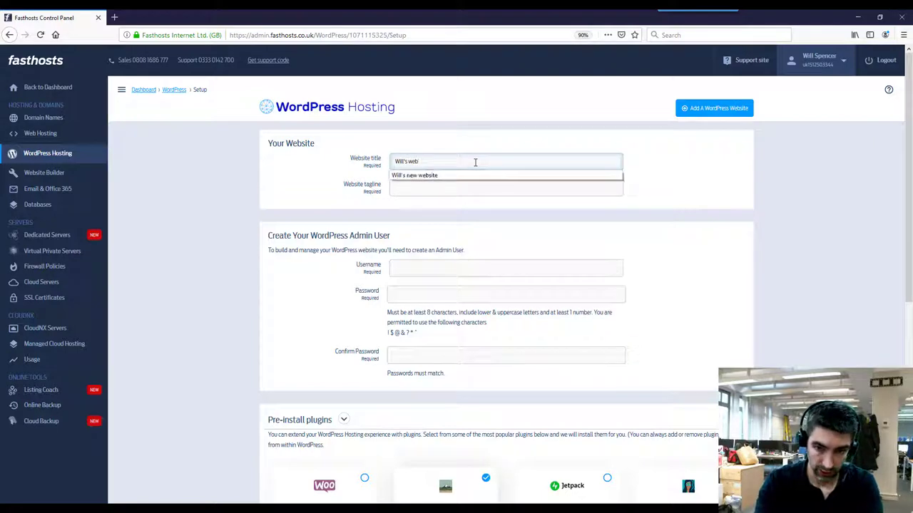
key("Down")
key("Return")
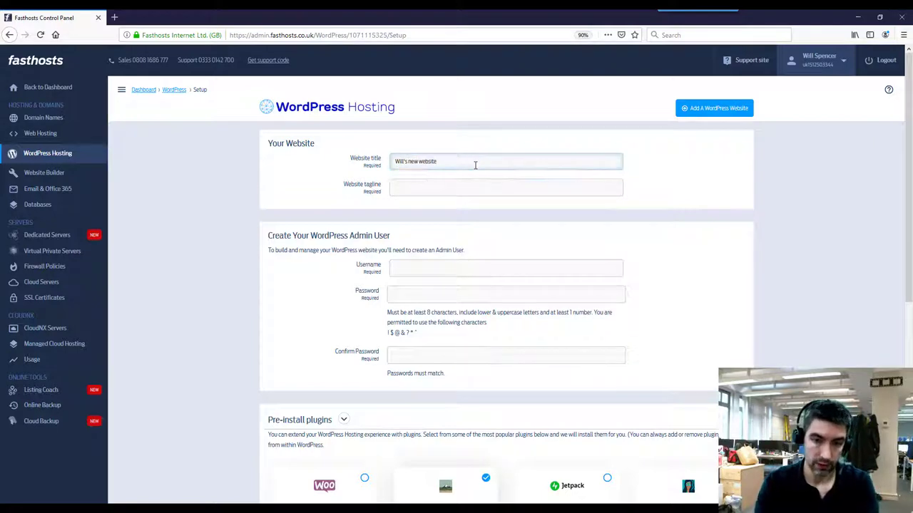
left_click(485, 185)
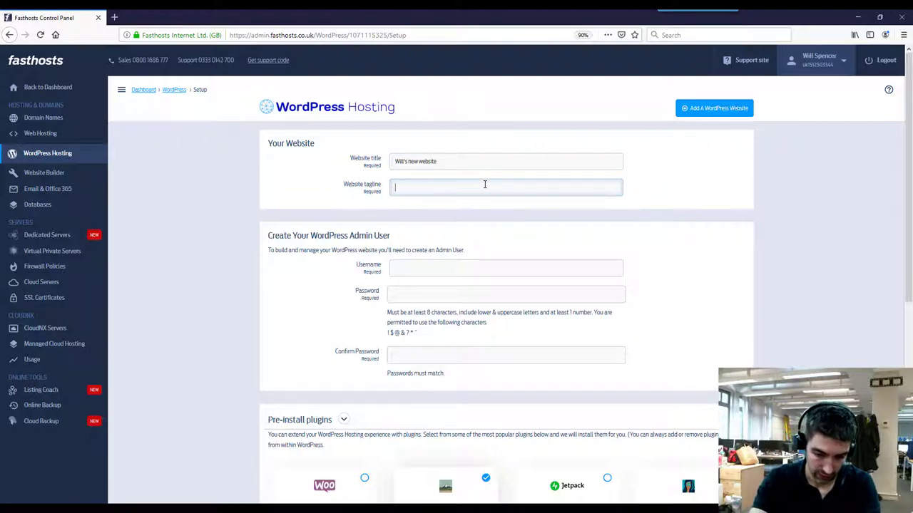
type("My ")
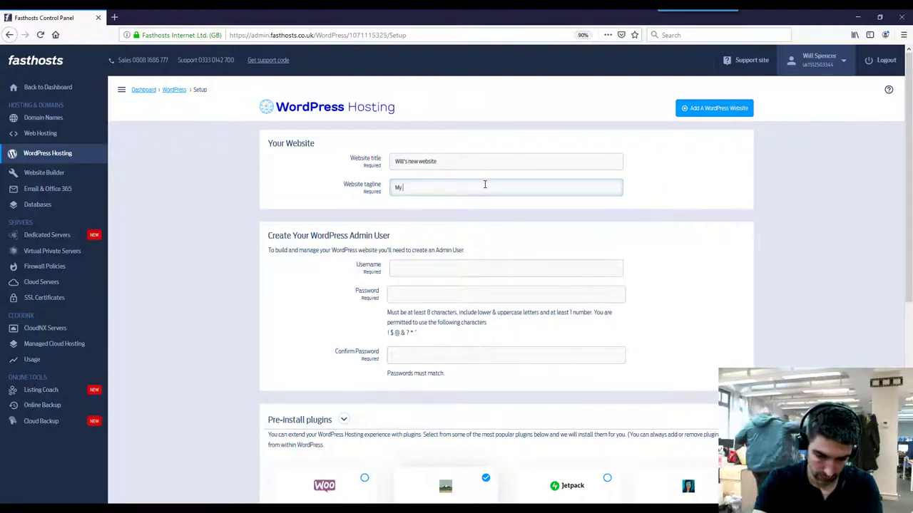
type("new website")
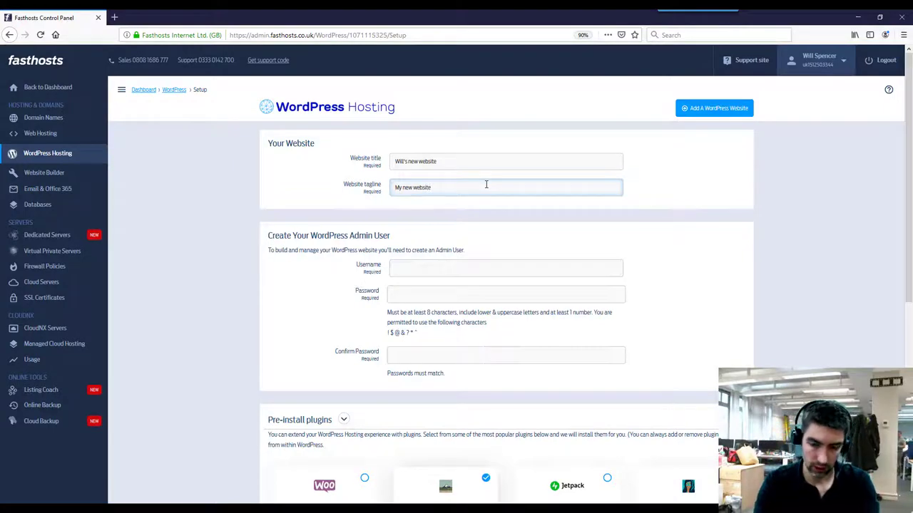
left_click(385, 171)
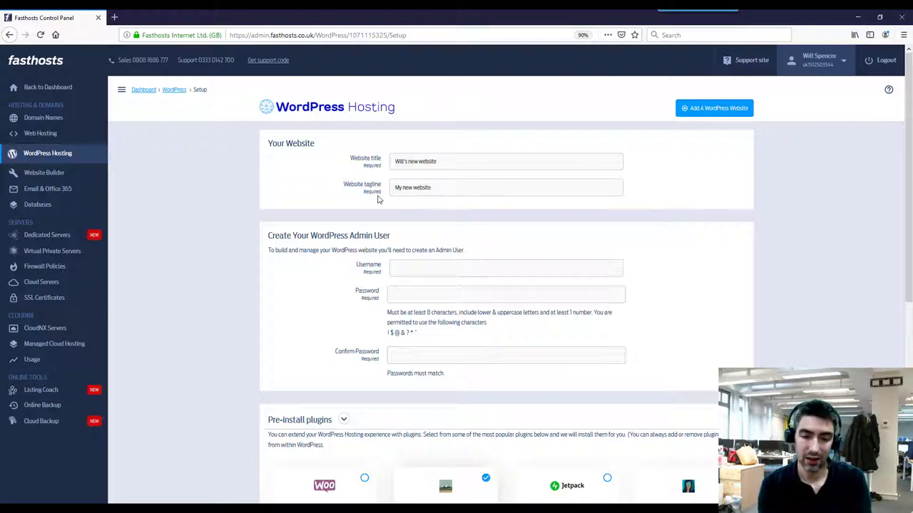
Enter the WordPress admin username, dismissing the saved-login suggestions
left_click(518, 271)
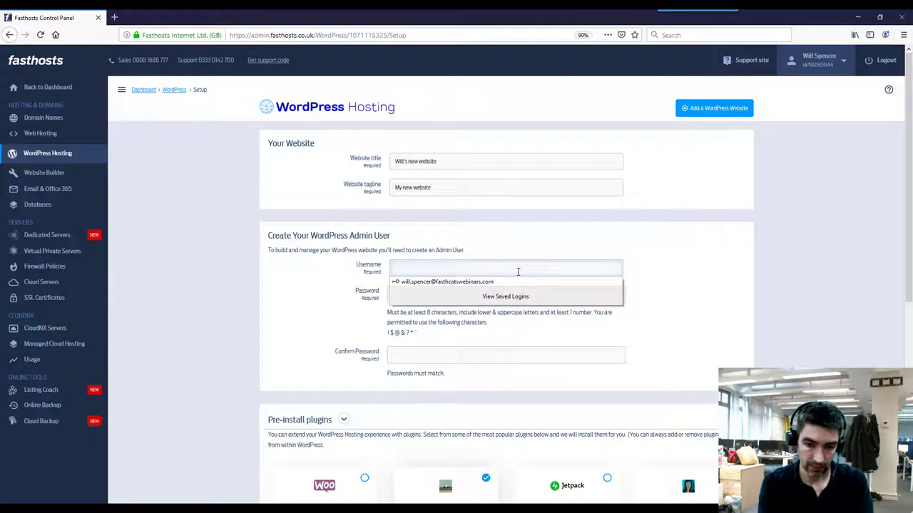
left_click(521, 249)
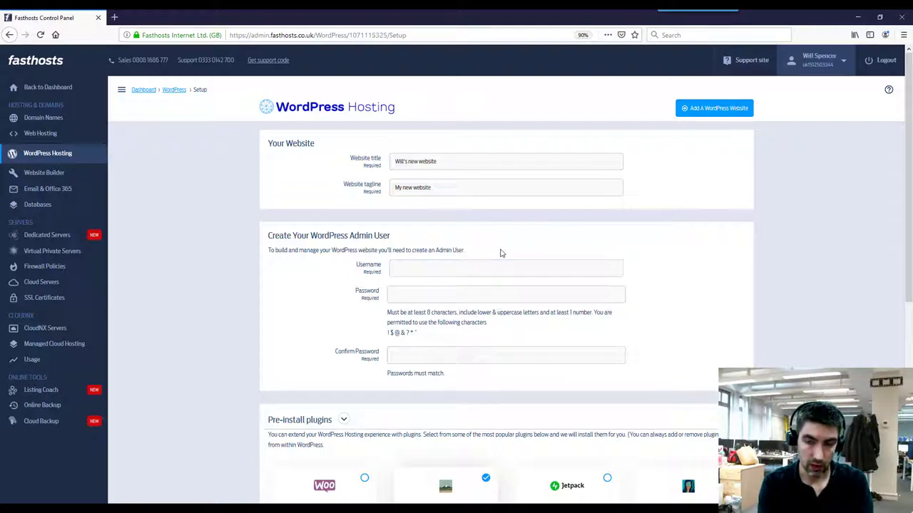
left_click(471, 266)
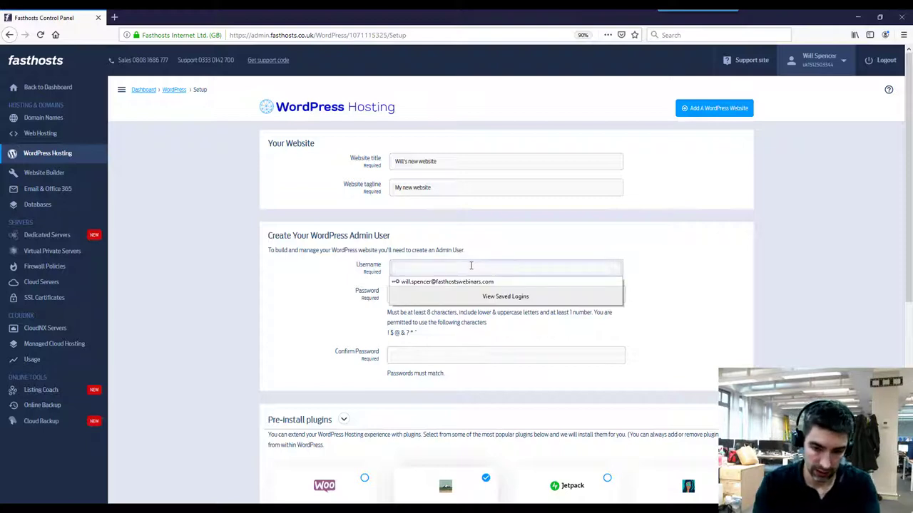
type("wil")
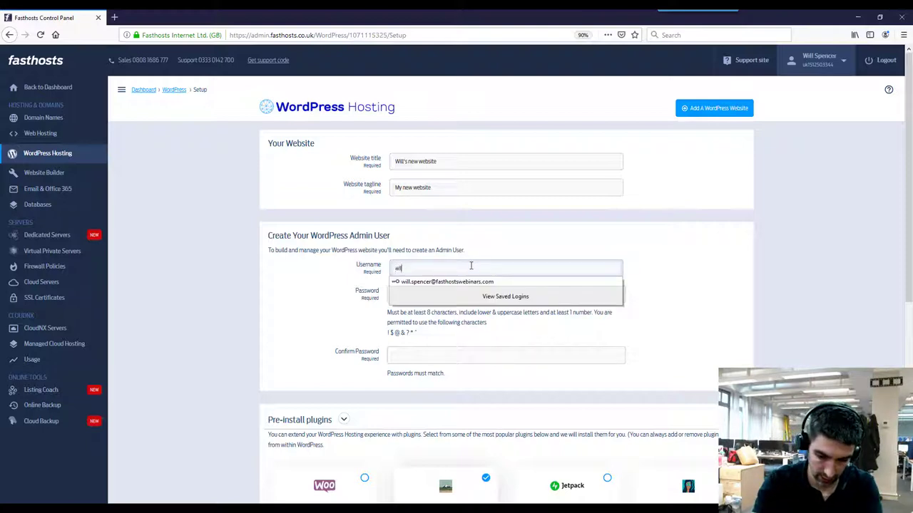
type("ladmin")
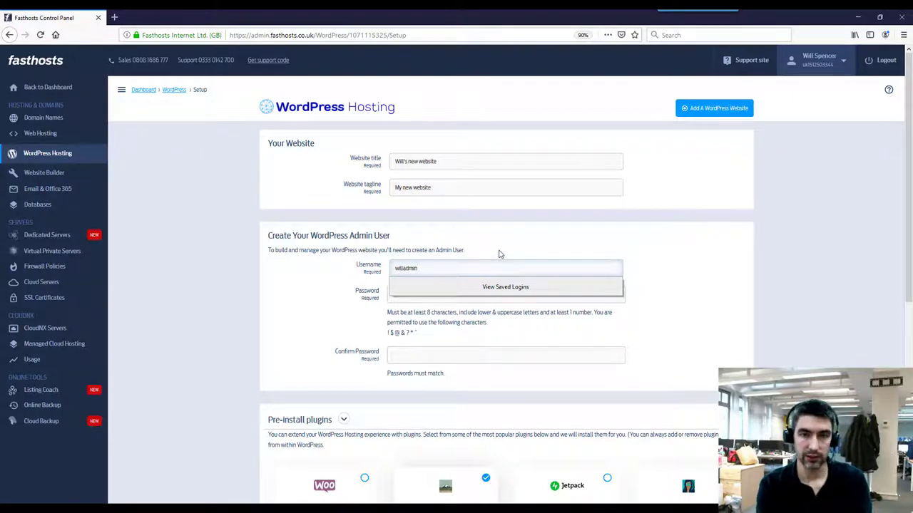
Set the admin password and retype the confirmation until both passwords match
left_click(470, 297)
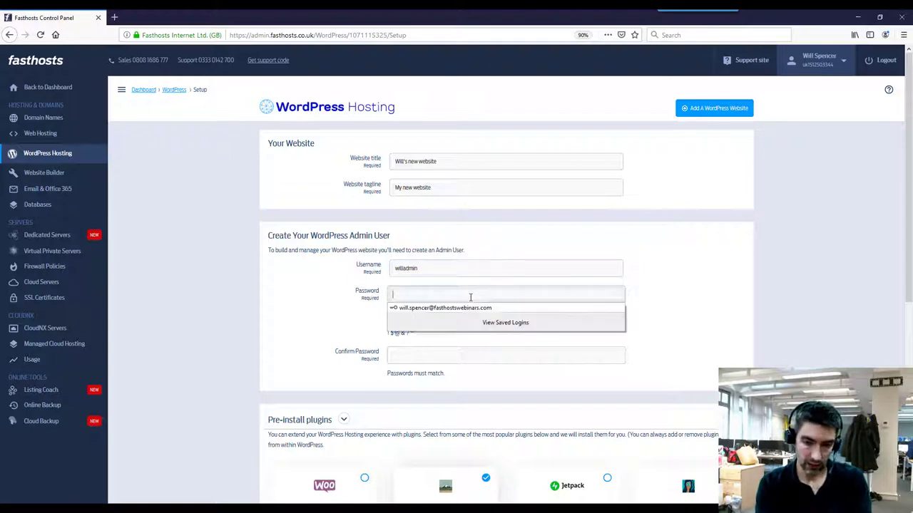
type("••••••••")
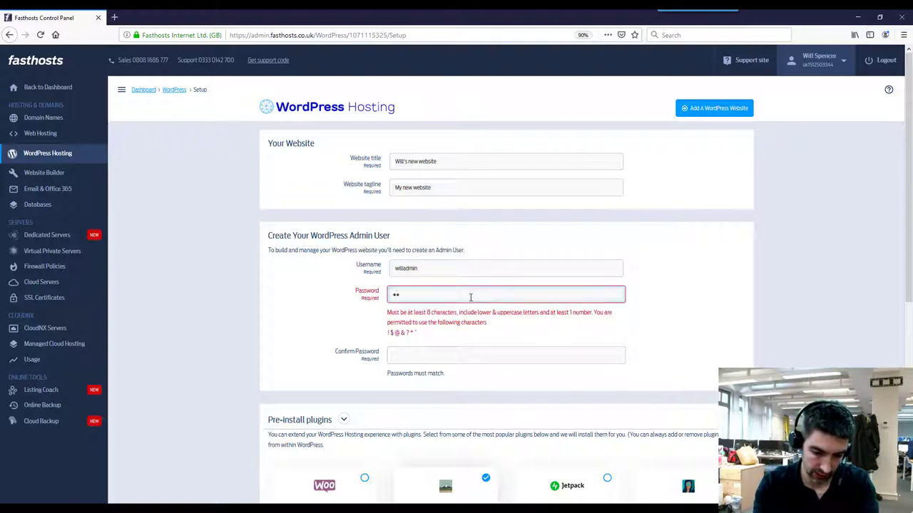
type("•••")
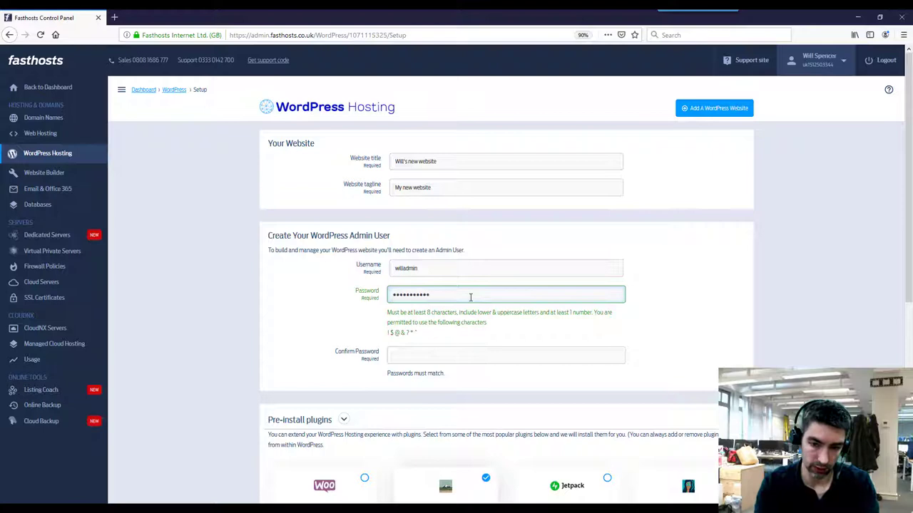
left_click(459, 353)
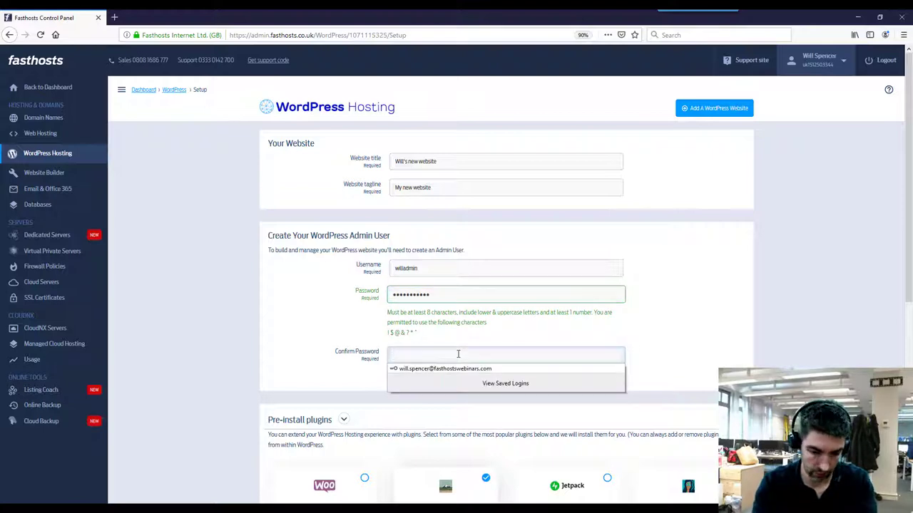
type("••••")
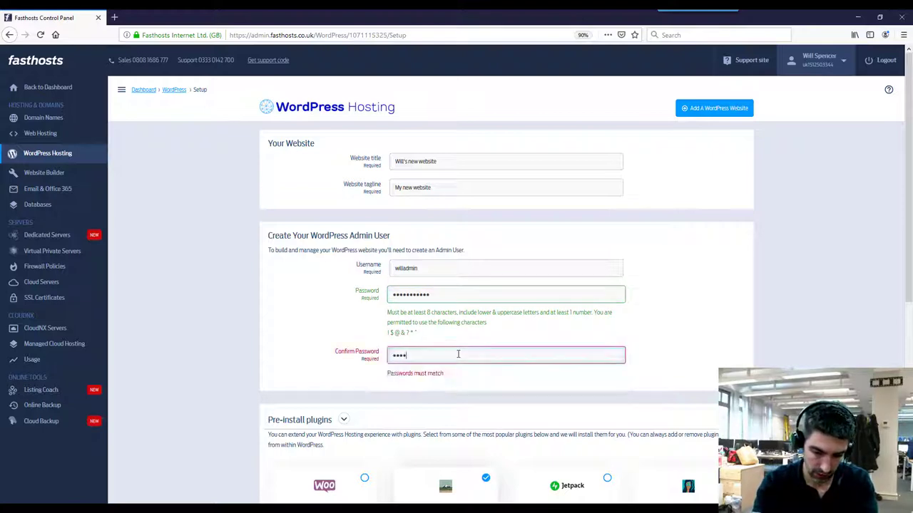
type("•••••••")
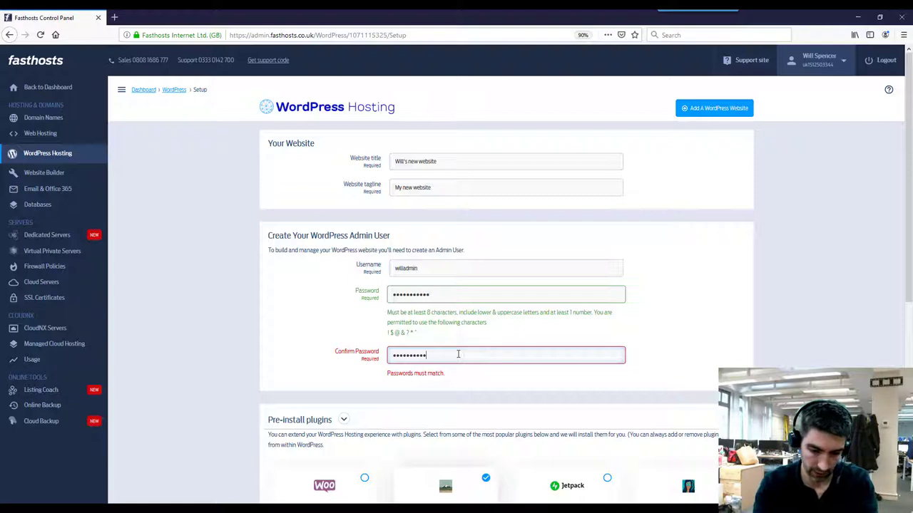
type("••••")
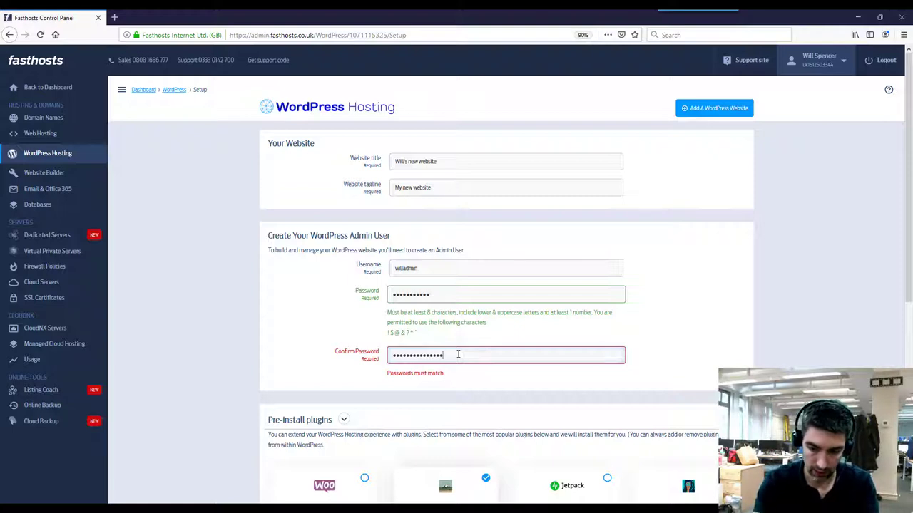
key("BackSpace")
key("BackSpace")
key("BackSpace")
key("BackSpace")
key("BackSpace")
key("BackSpace")
key("BackSpace")
key("BackSpace")
key("BackSpace")
key("BackSpace")
key("BackSpace")
key("BackSpace")
key("BackSpace")
key("BackSpace")
key("BackSpace")
type("•")
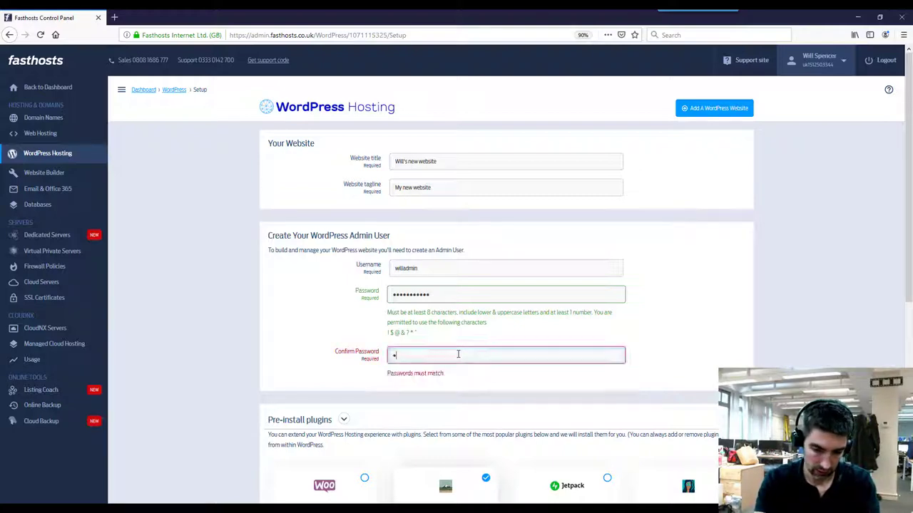
type("•••••••••••")
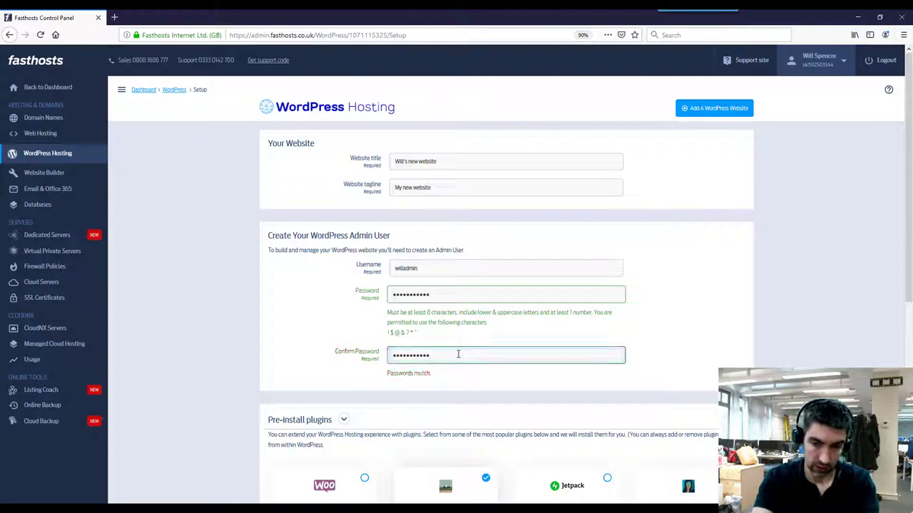
left_click(730, 336)
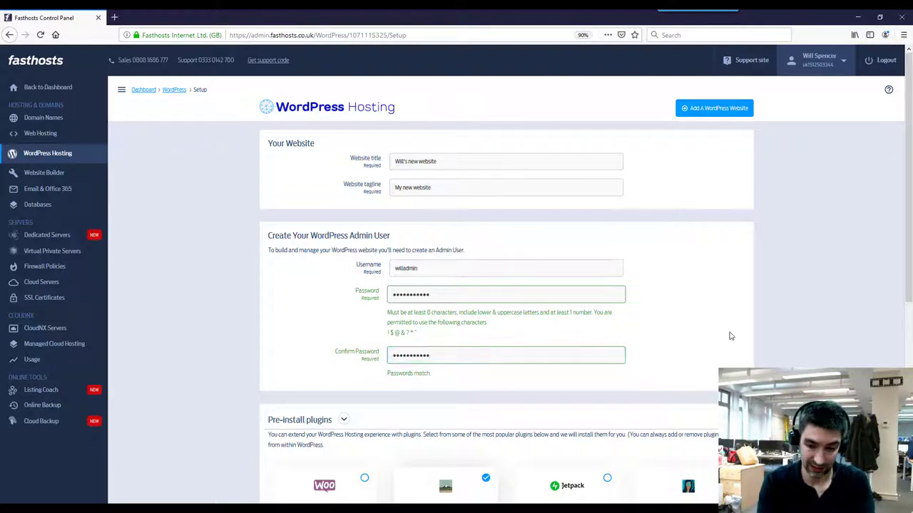
Untick Contact7 Forms so no plugins are pre-installed, then continue to the domain step
scroll(730, 335, "down", 5)
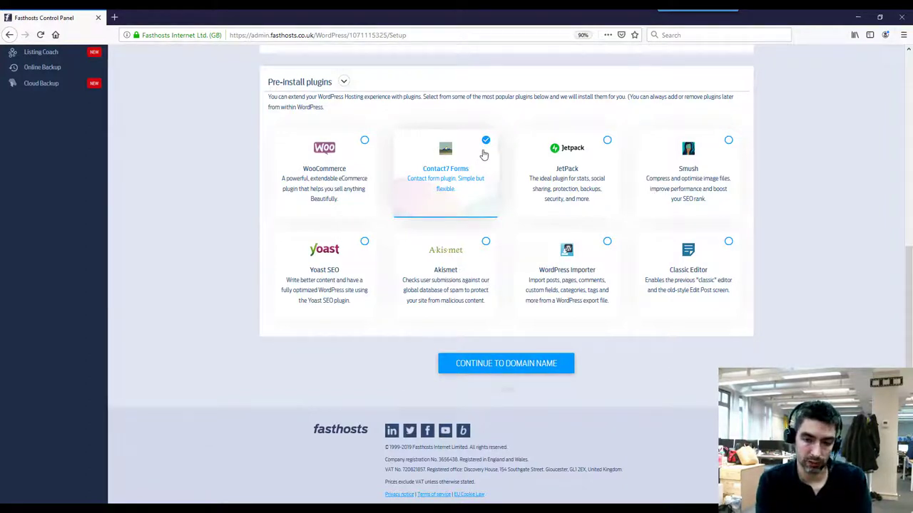
left_click(484, 154)
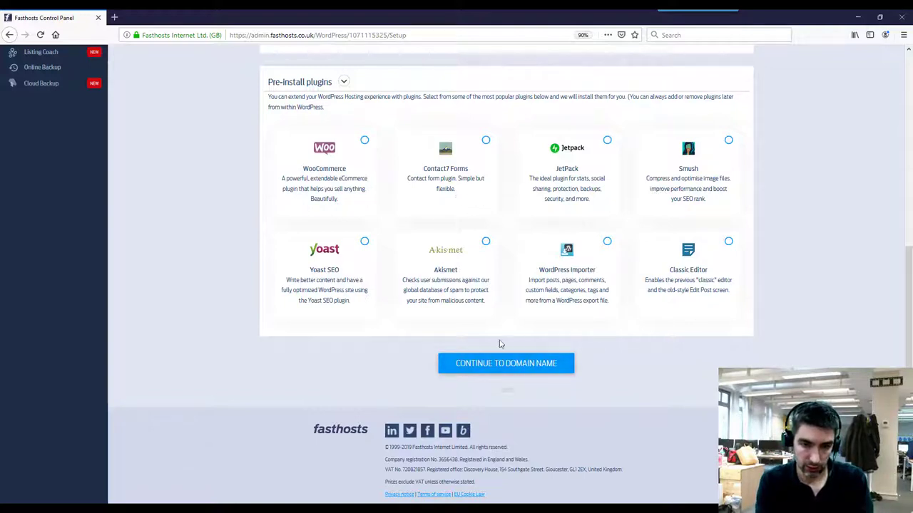
left_click(518, 370)
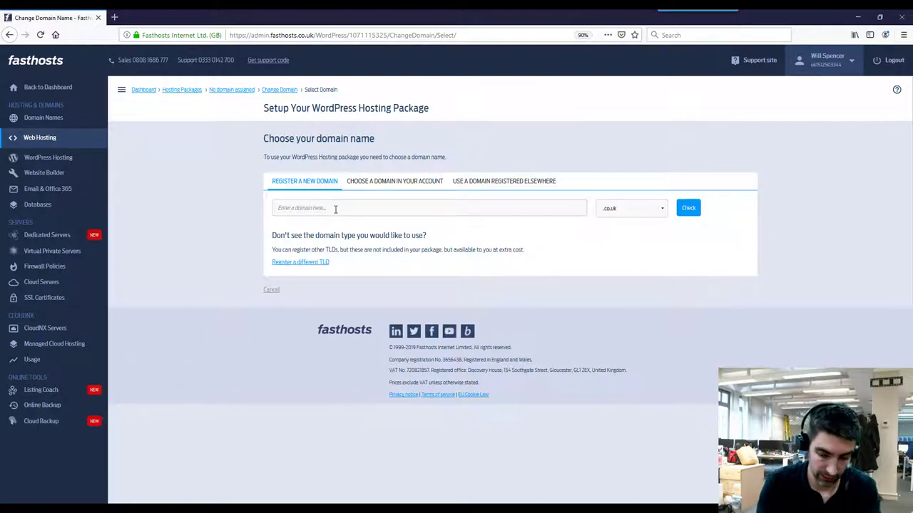
Enter 'willsdomain' as the new domain to register, keeping the .co.uk extension
left_click(335, 209)
type("willsdomain")
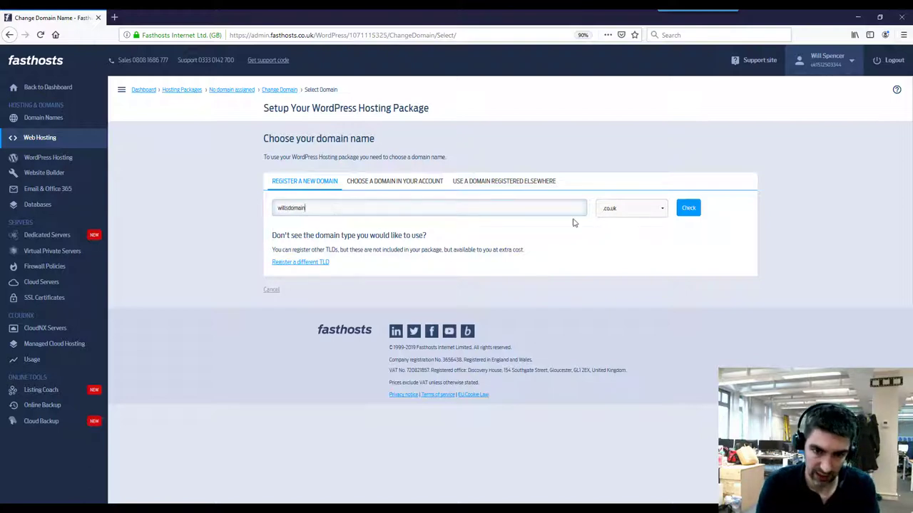
left_click(645, 211)
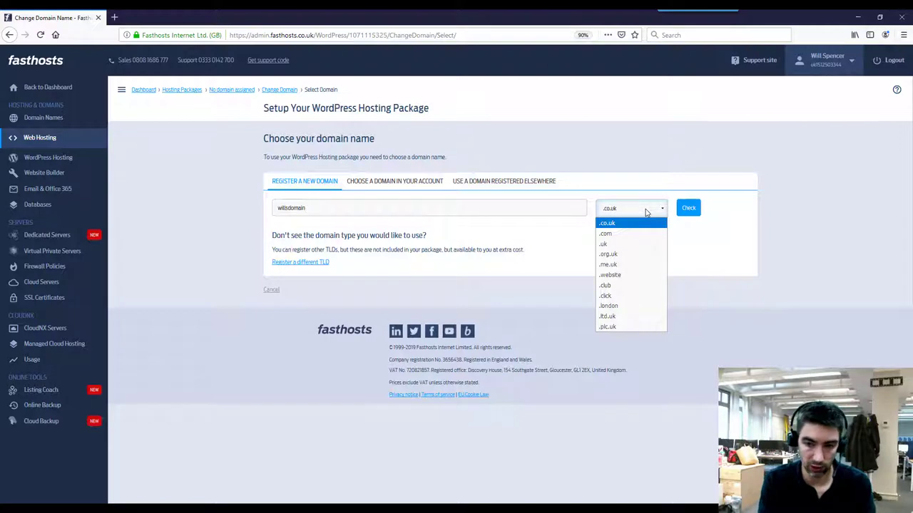
left_click(645, 212)
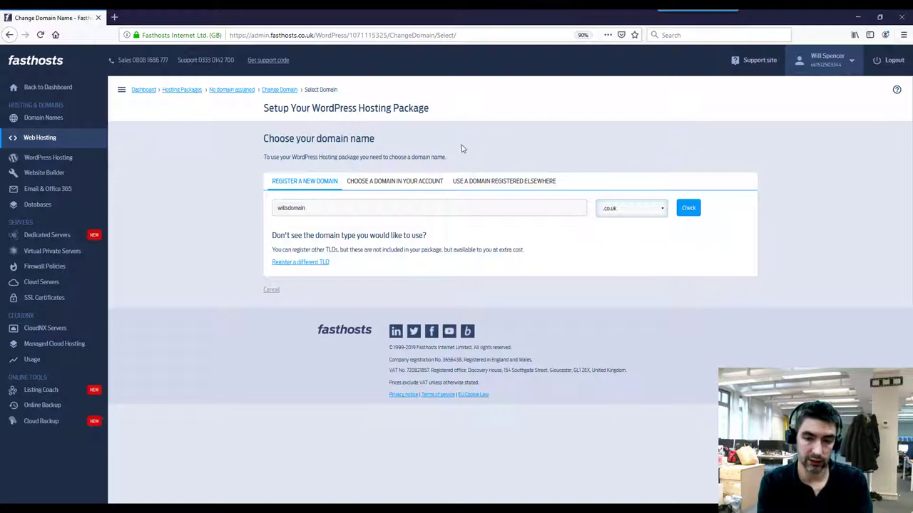
Switch to the account's existing domains and select admin.co.uk
left_click(412, 181)
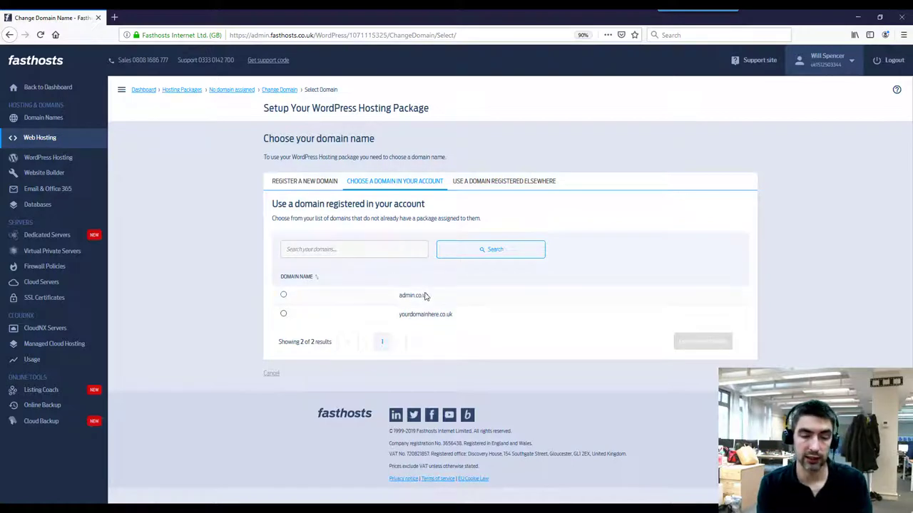
left_click(283, 295)
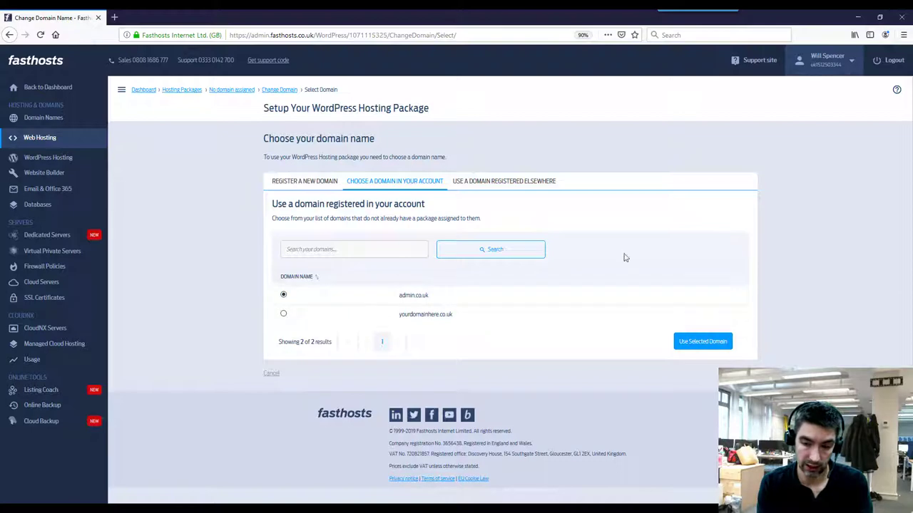
Enter the externally registered .com domain under 'Use a domain registered elsewhere' and submit it
left_click(511, 184)
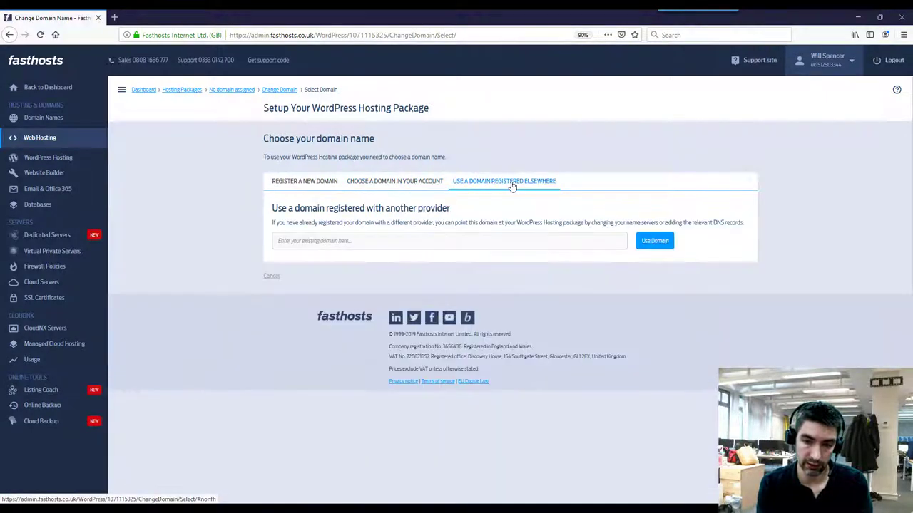
left_click(419, 246)
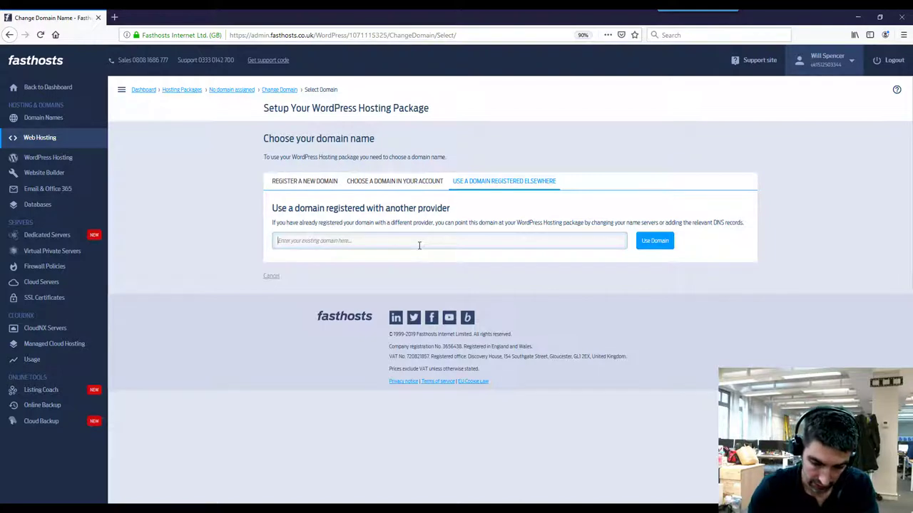
type("willspe")
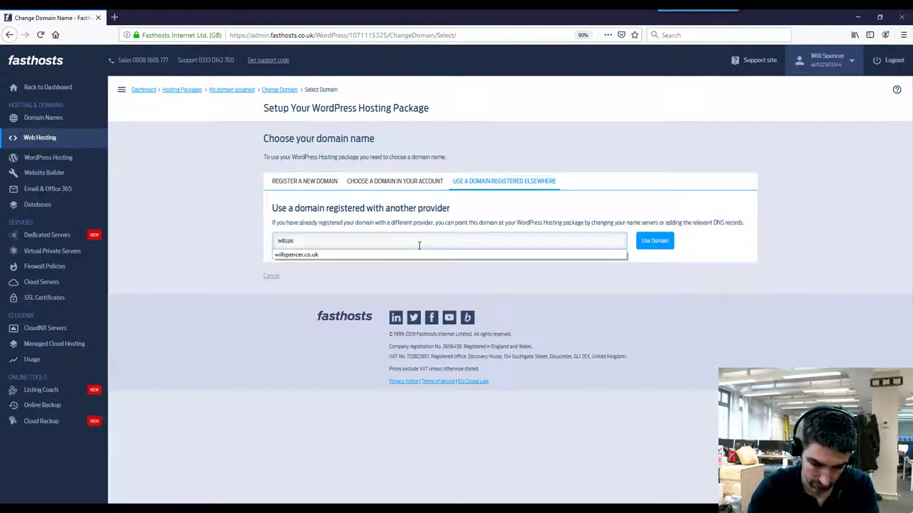
type("ncer.com")
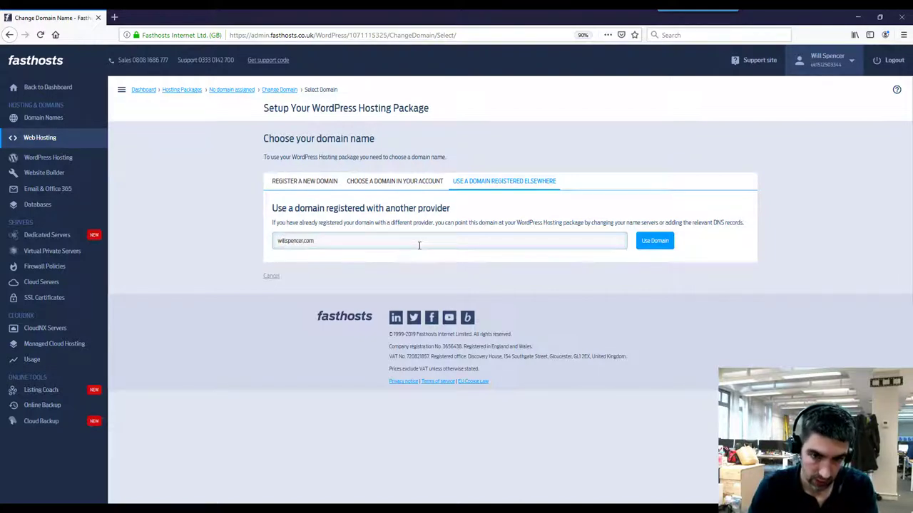
left_click(652, 246)
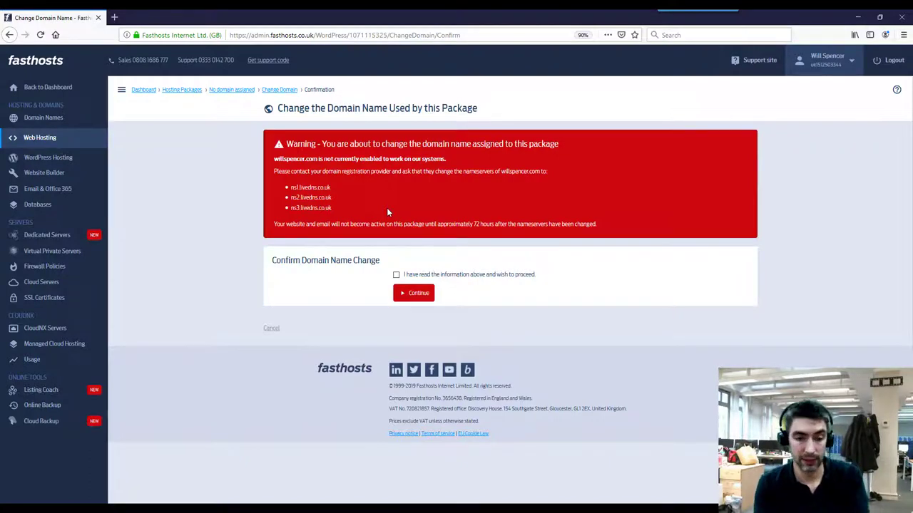
Acknowledge the ns1–ns3.livedns.co.uk nameserver warning and confirm the domain change
left_click(397, 275)
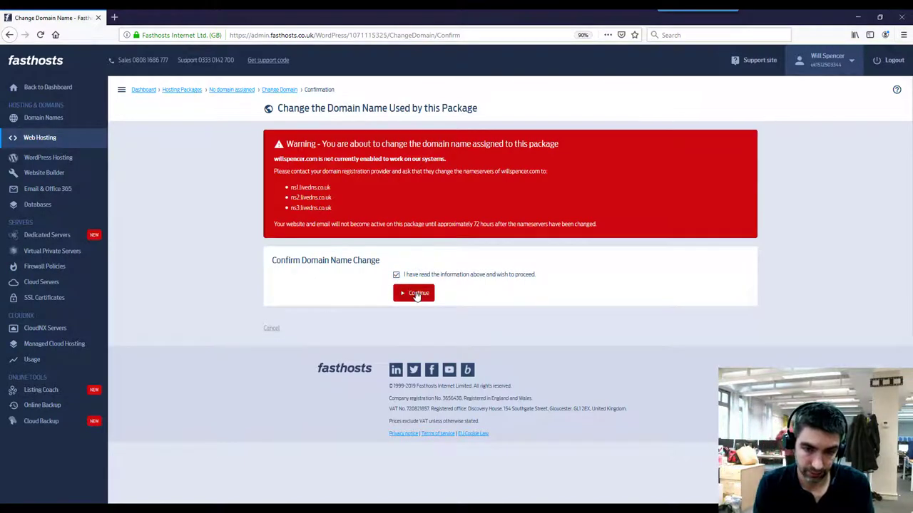
left_click(417, 294)
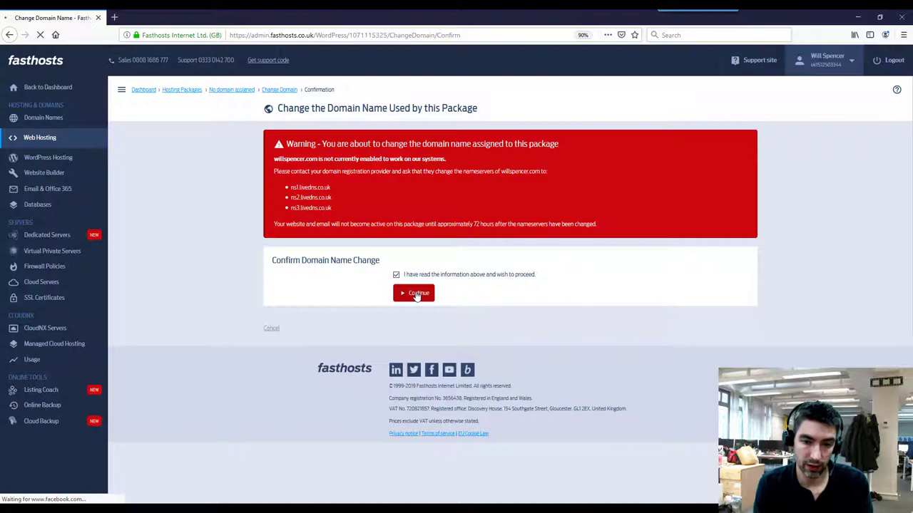